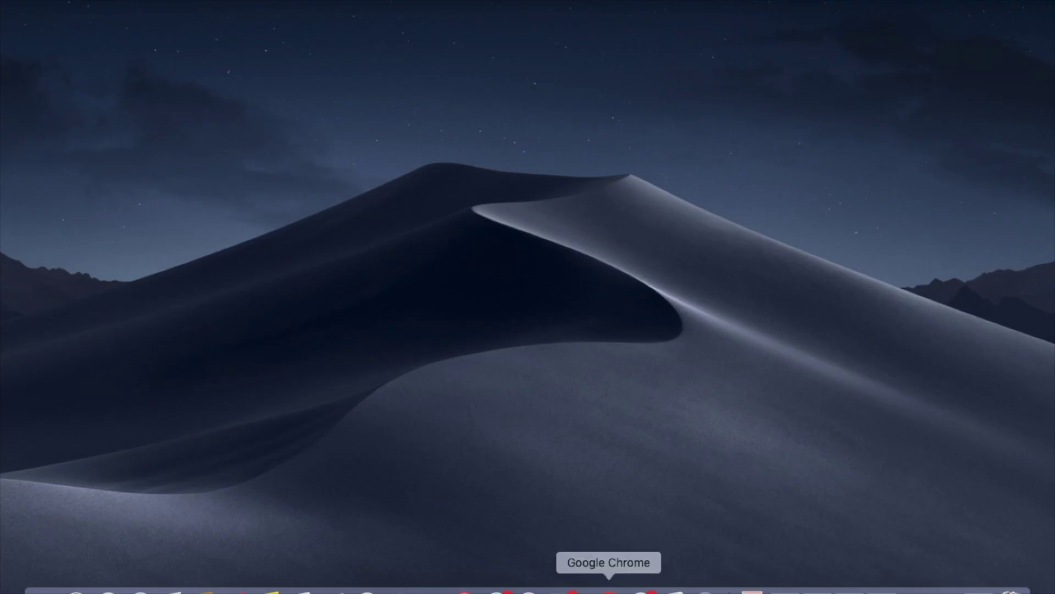
Bring the Beaconstac browser window back and maximize it to full screen
{"action": "left_click", "coordinate": [608, 587]}
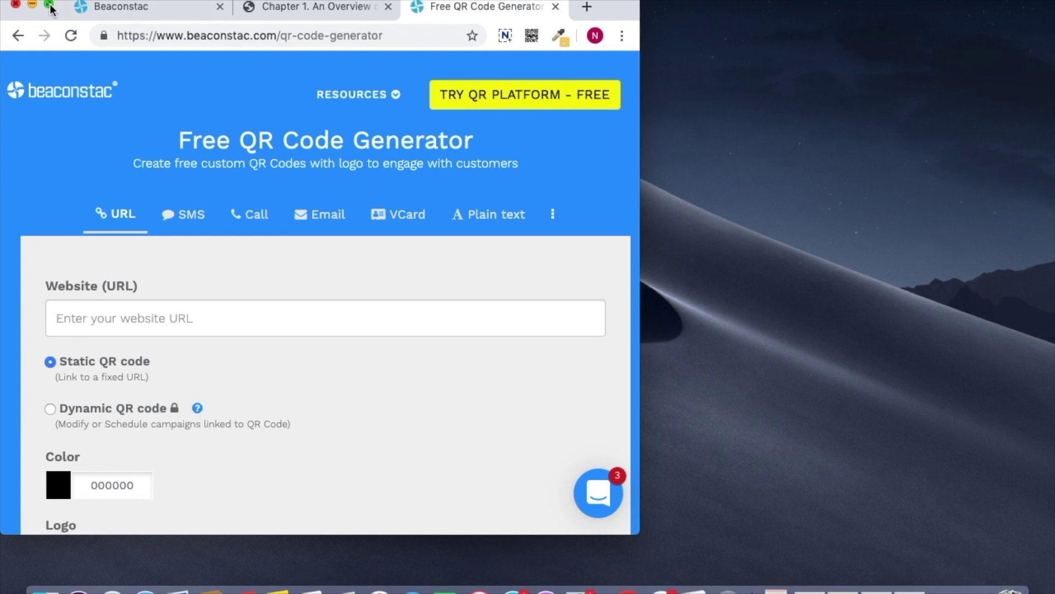
{"action": "left_click", "coordinate": [49, 5]}
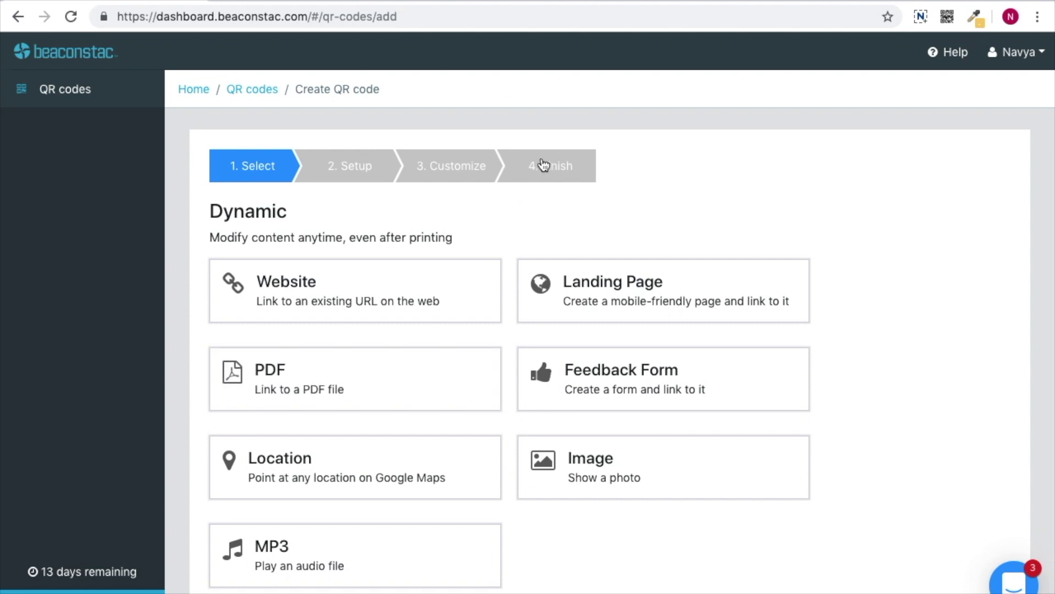
Choose the dynamic PDF type, paste the Epigenetics chapter PDF link, and continue to customization
{"action": "left_click", "coordinate": [353, 393]}
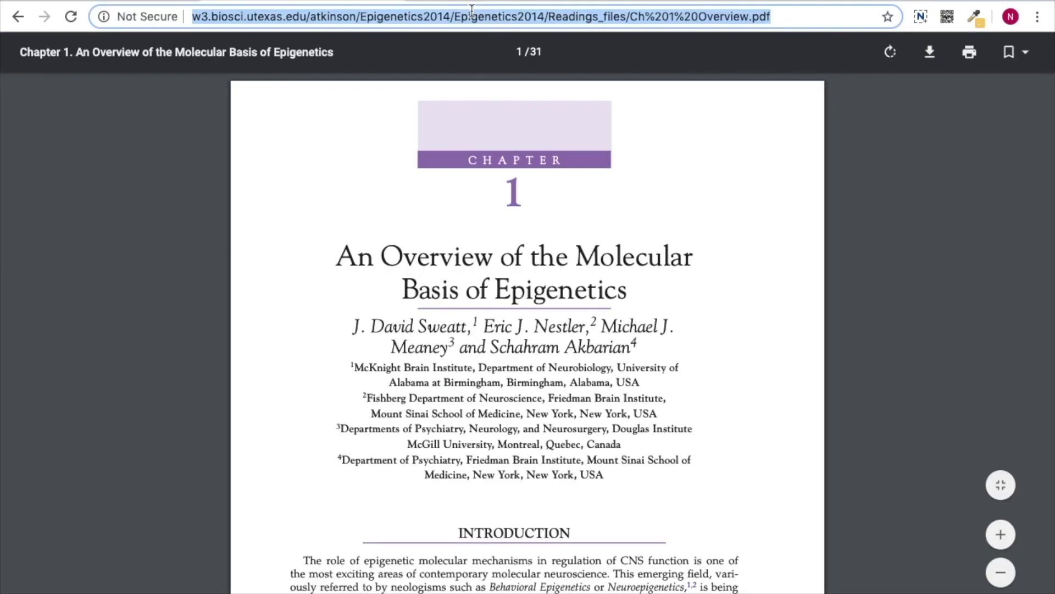
{"action": "left_click", "coordinate": [152, 3]}
{"action": "left_click", "coordinate": [291, 399]}
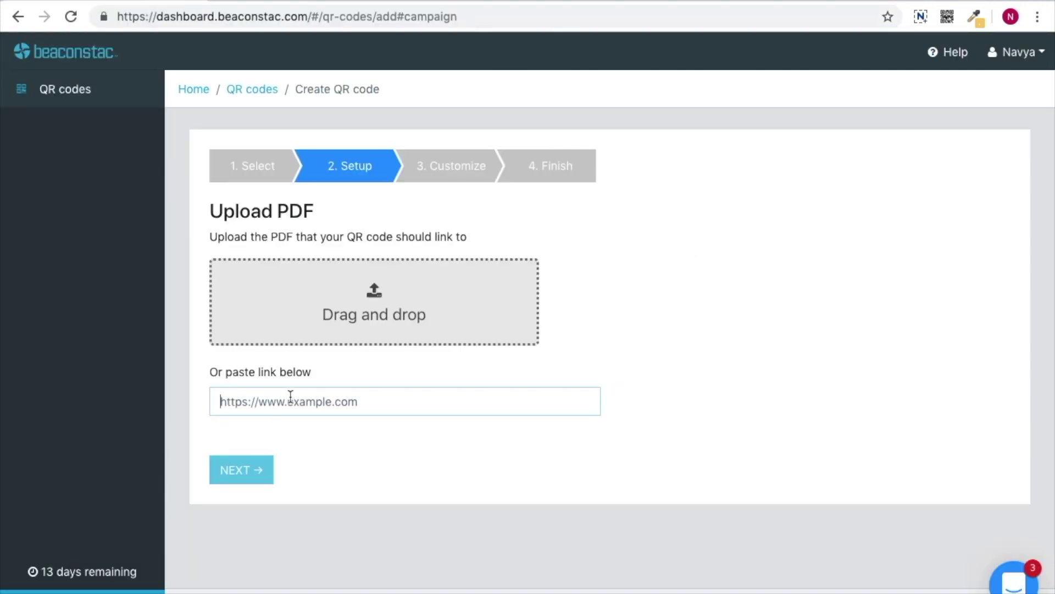
{"action": "key", "text": "ctrl+v"}
{"action": "left_click", "coordinate": [238, 469]}
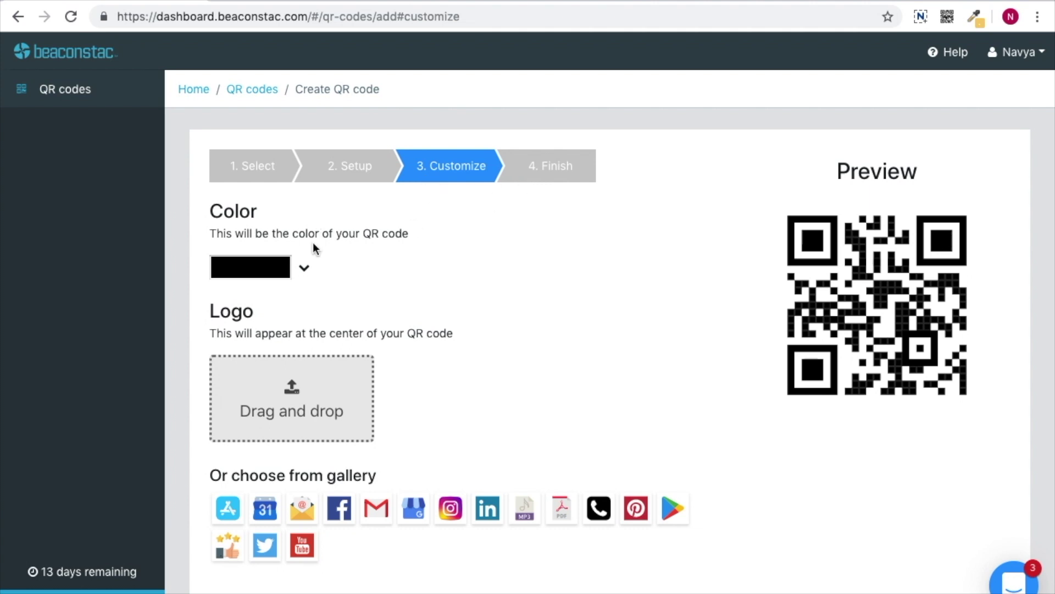
Color the QR code a vivid red and place the PDF logo at its centre
{"action": "left_click", "coordinate": [302, 278]}
{"action": "left_click", "coordinate": [347, 308]}
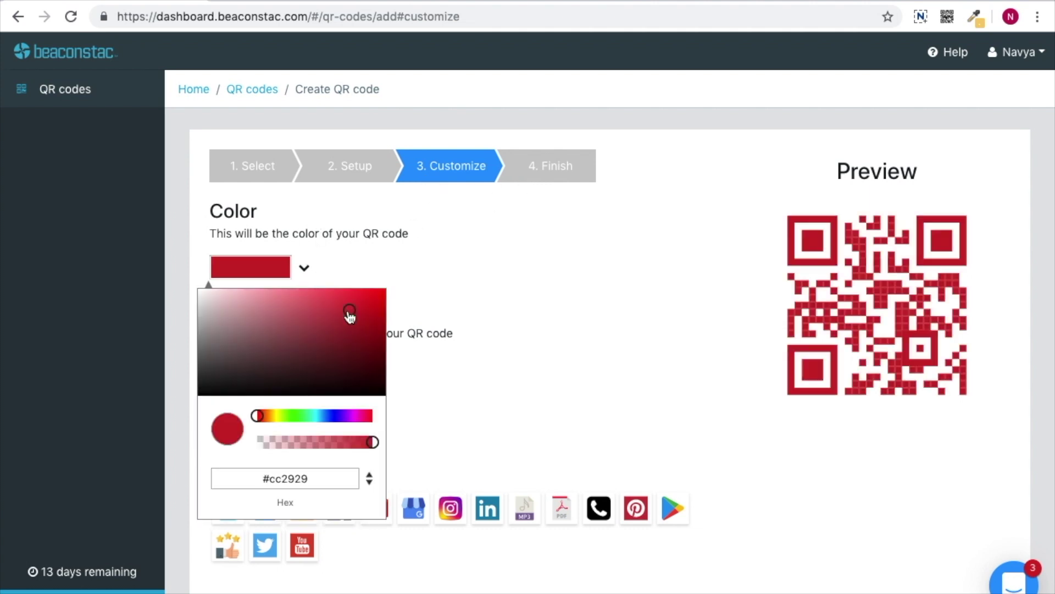
{"action": "left_click", "coordinate": [382, 298]}
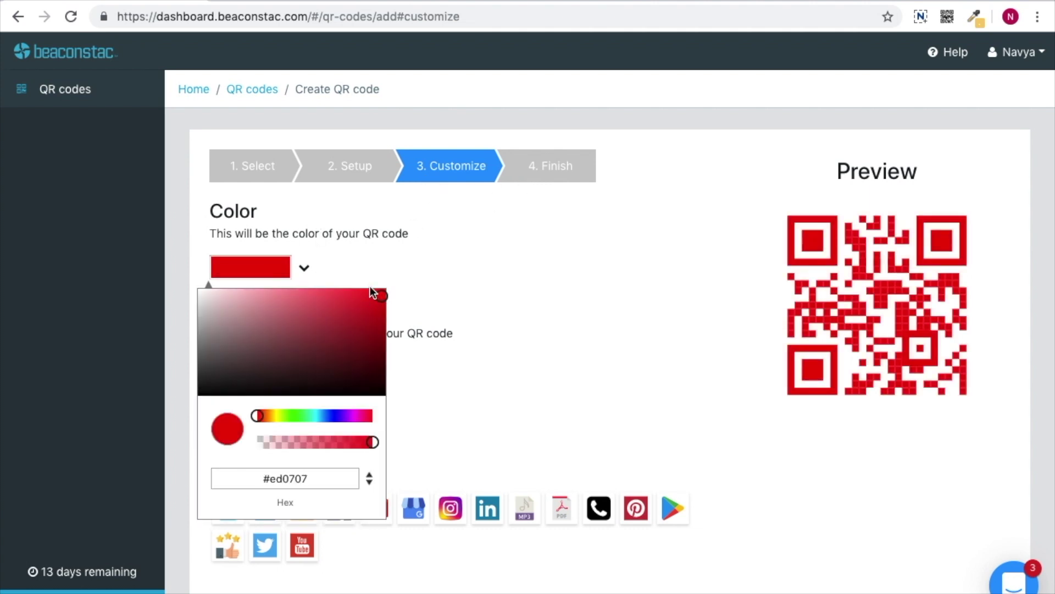
{"action": "left_click", "coordinate": [355, 298]}
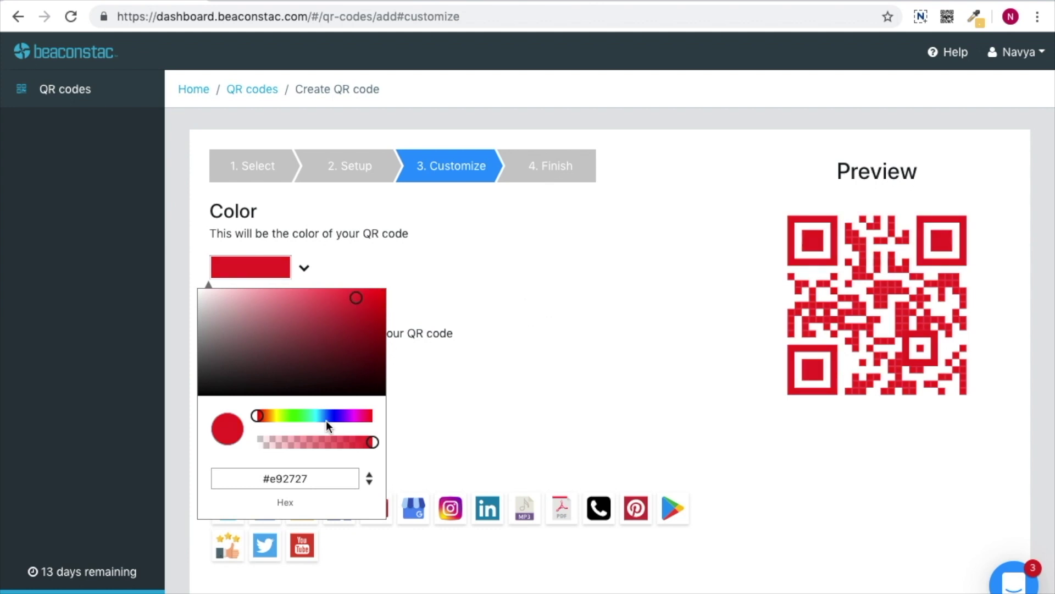
{"action": "left_click", "coordinate": [572, 278]}
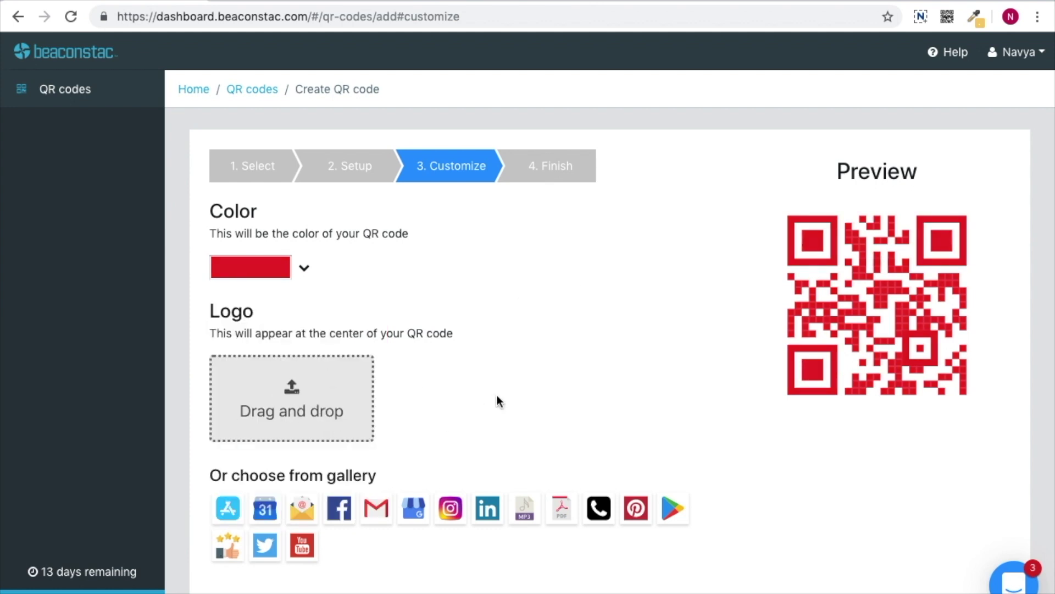
{"action": "left_click", "coordinate": [560, 509]}
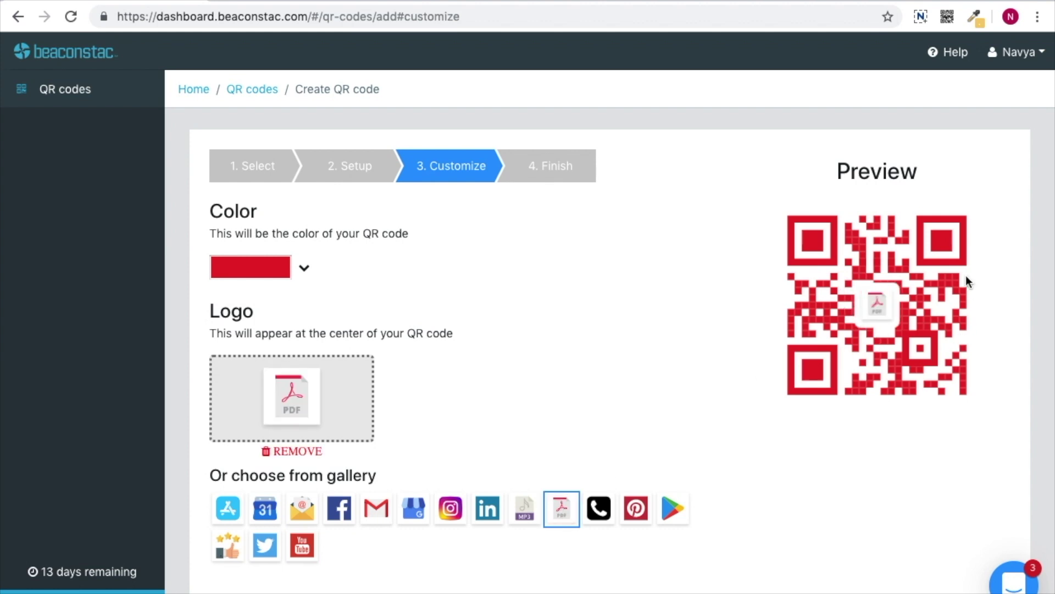
{"action": "scroll", "coordinate": [610, 402], "scroll_direction": "down", "scroll_amount": 2}
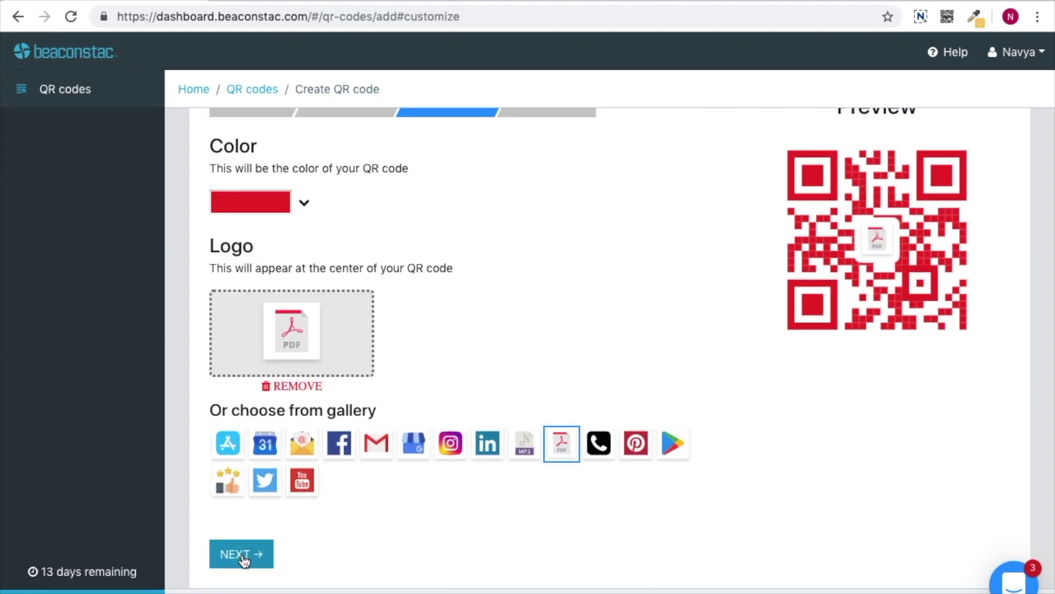
{"action": "left_click", "coordinate": [243, 557]}
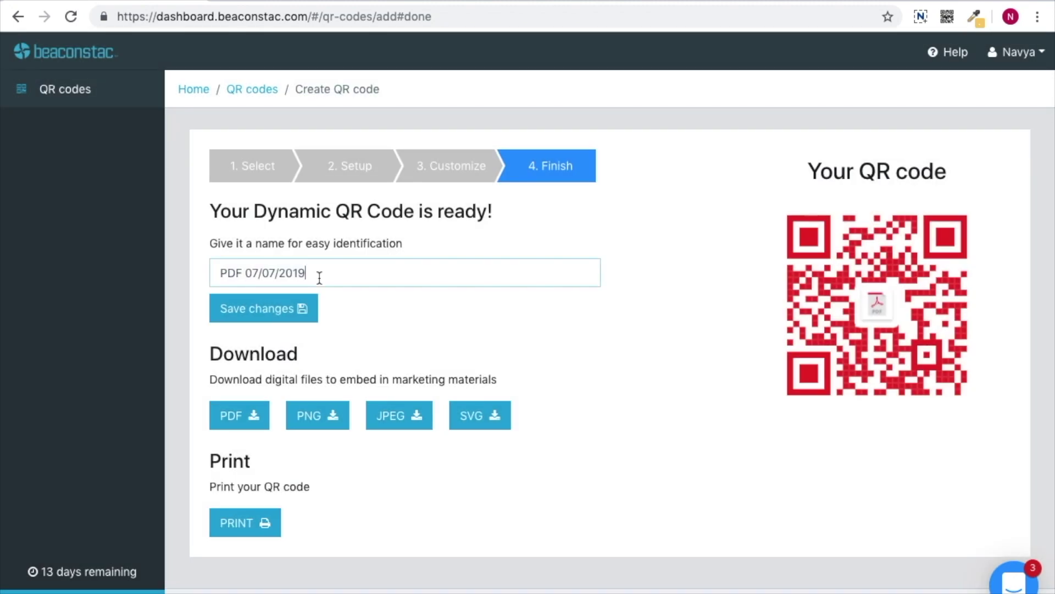
Erase the date from the default name so the field reads 'PDF epigenetics'
{"action": "key", "text": "BackSpace"}
{"action": "key", "text": "BackSpace"}
{"action": "key", "text": "BackSpace"}
{"action": "key", "text": "BackSpace"}
{"action": "key", "text": "BackSpace"}
{"action": "key", "text": "BackSpace"}
{"action": "key", "text": "BackSpace"}
{"action": "type", "text": "e"}
{"action": "key", "text": "BackSpace"}
{"action": "type", "text": "epigenetic"}
{"action": "type", "text": "s"}
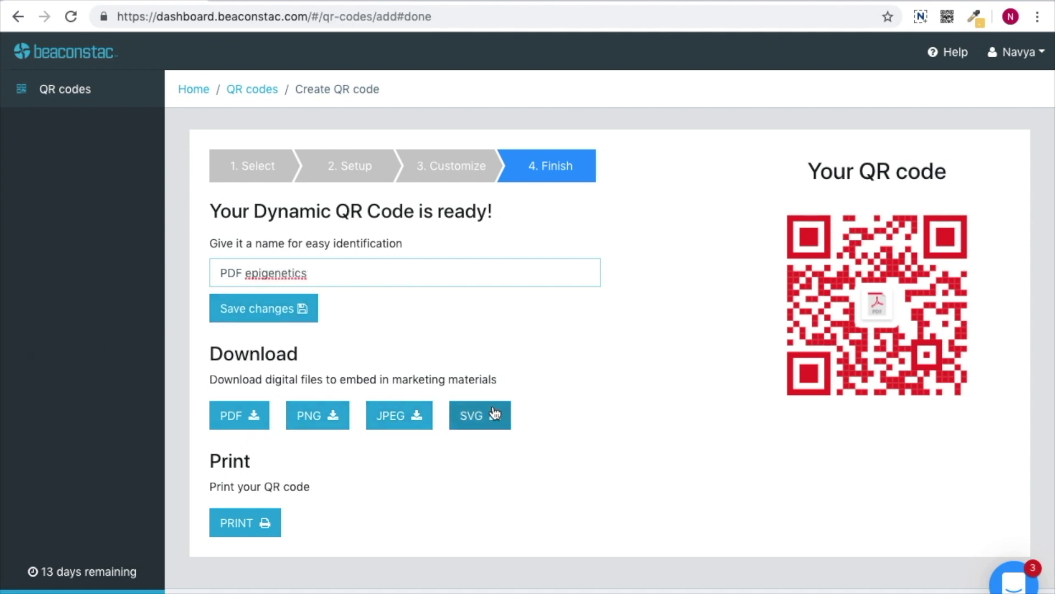